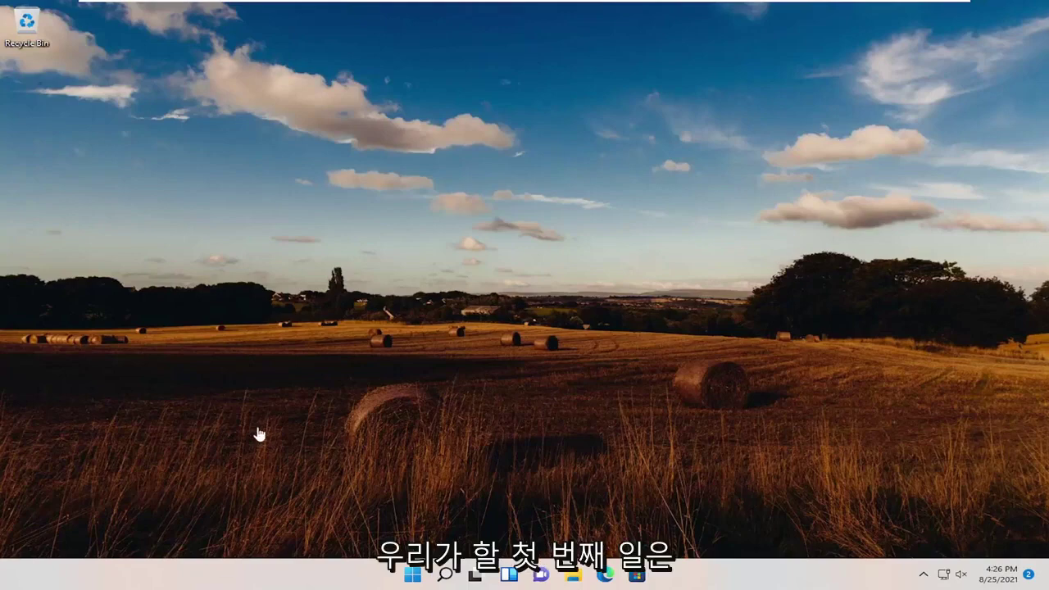
Run the Windows Update troubleshooter from the other troubleshooters in Troubleshoot settings, and close it when it finishes
{"action": "left_click", "coordinate": [439, 576]}
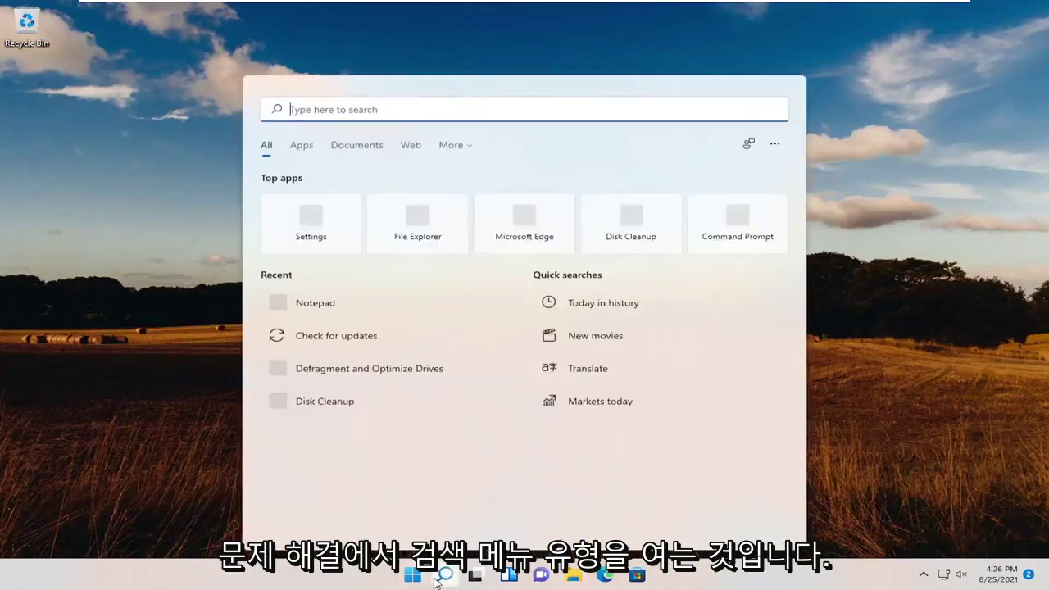
{"action": "type", "text": "troubleshoot"}
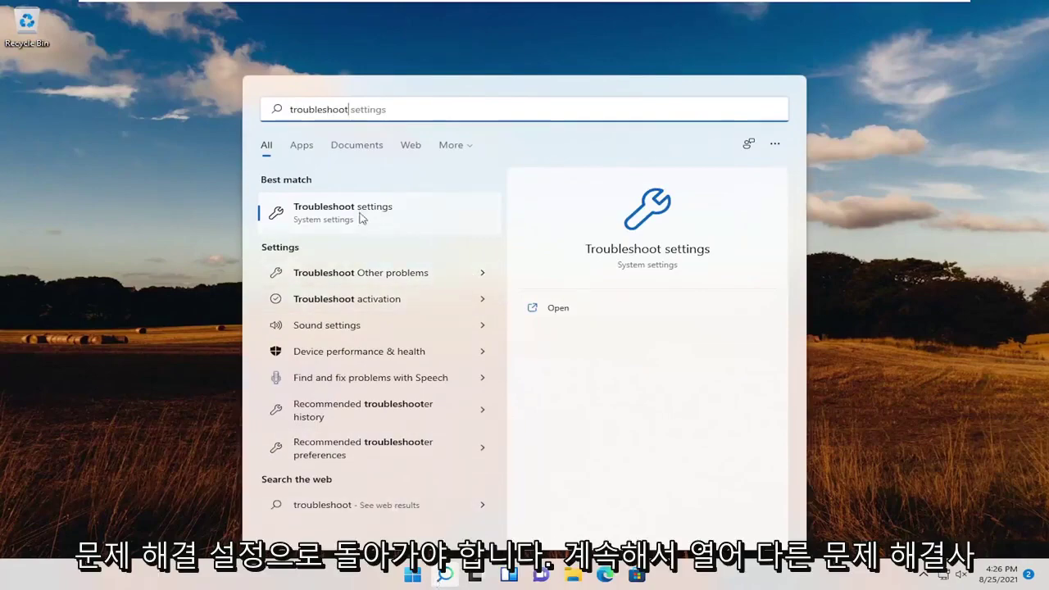
{"action": "left_click", "coordinate": [326, 215]}
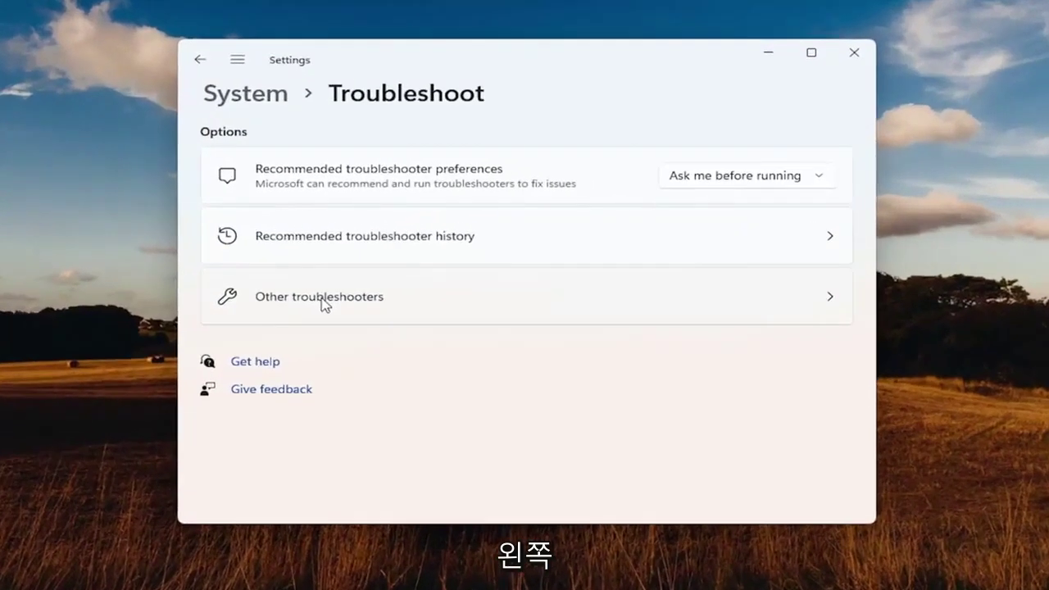
{"action": "left_click", "coordinate": [323, 299]}
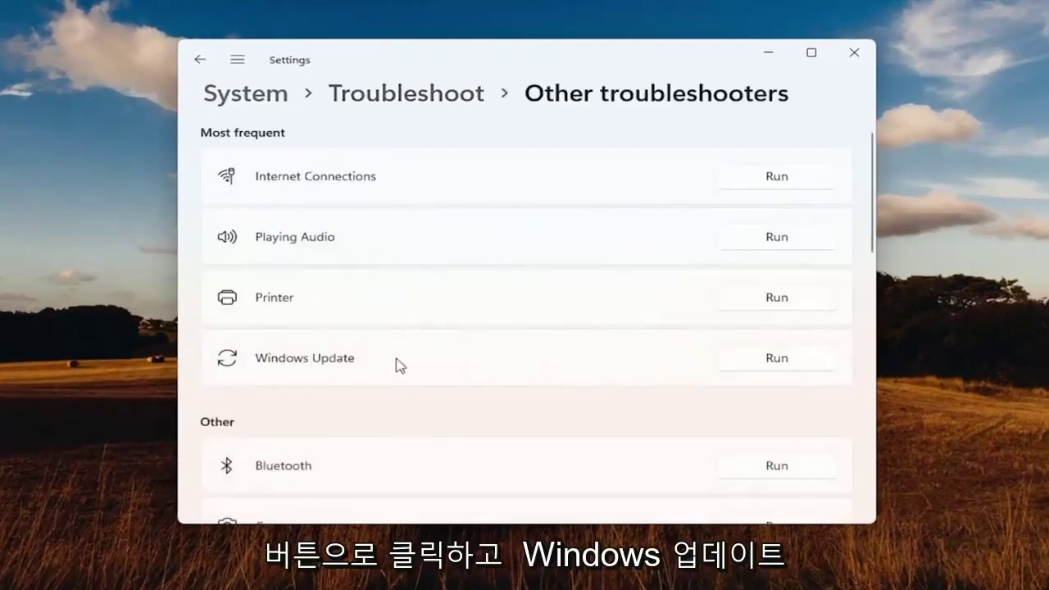
{"action": "left_click", "coordinate": [776, 361]}
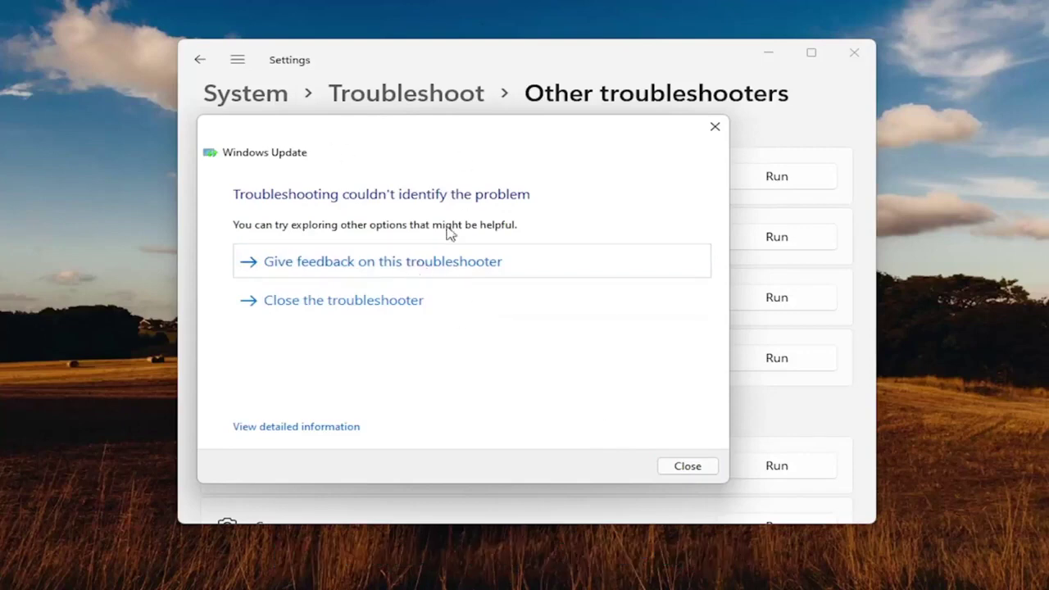
{"action": "left_click", "coordinate": [686, 467]}
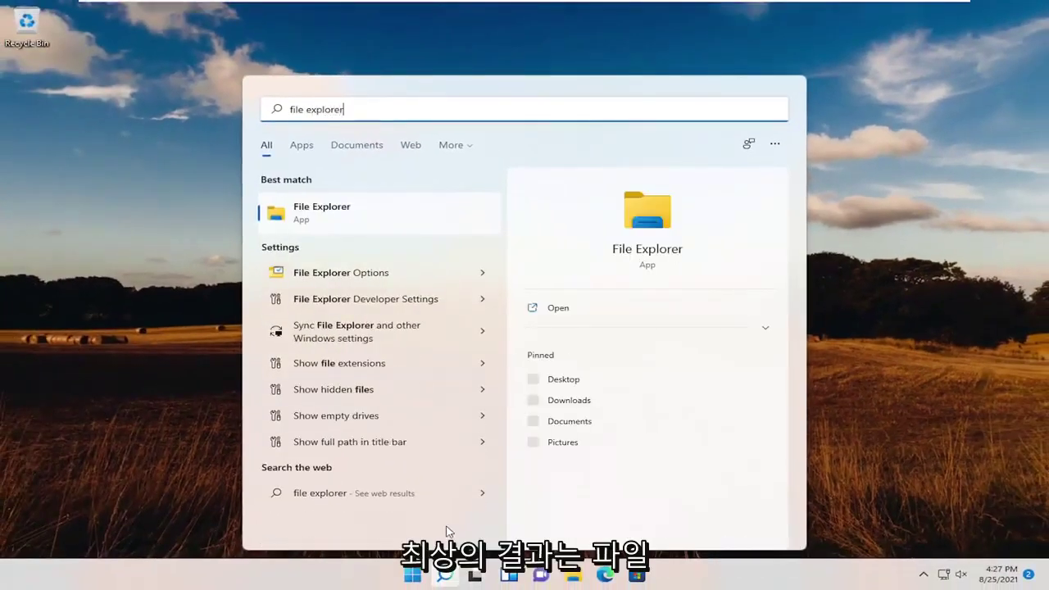
Open File Explorer and go to the SoftwareDistribution folder inside the Windows folder on Local Disk (C:)
{"action": "left_click", "coordinate": [319, 215]}
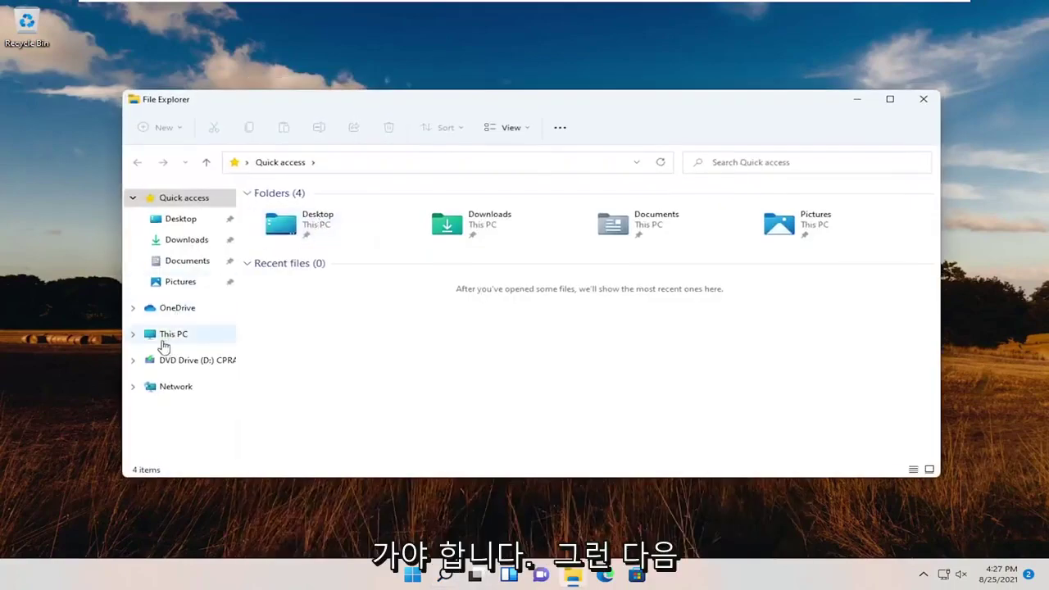
{"action": "left_click", "coordinate": [168, 337]}
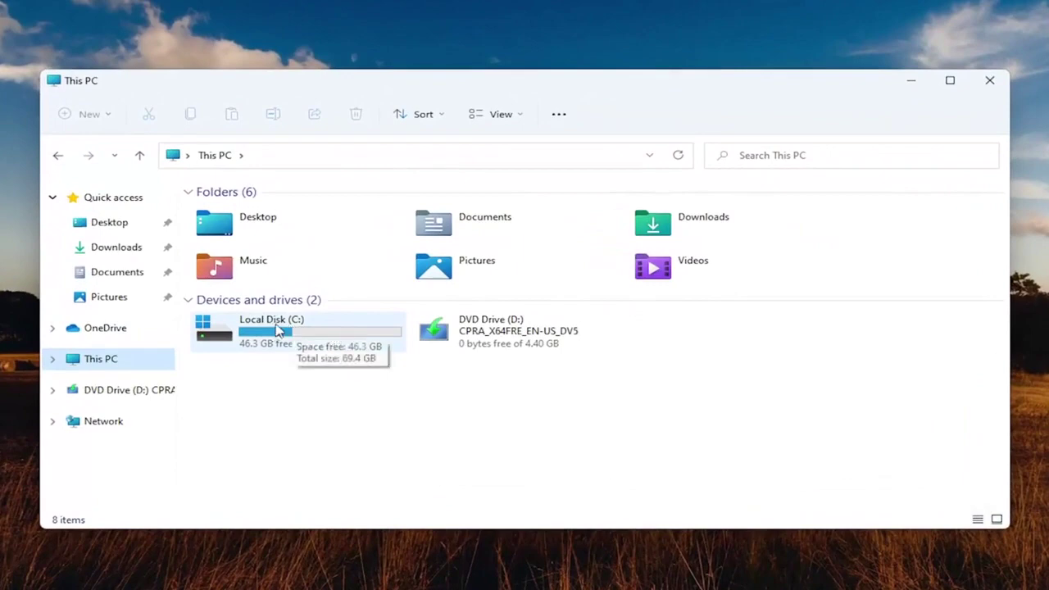
{"action": "double_click", "coordinate": [268, 336]}
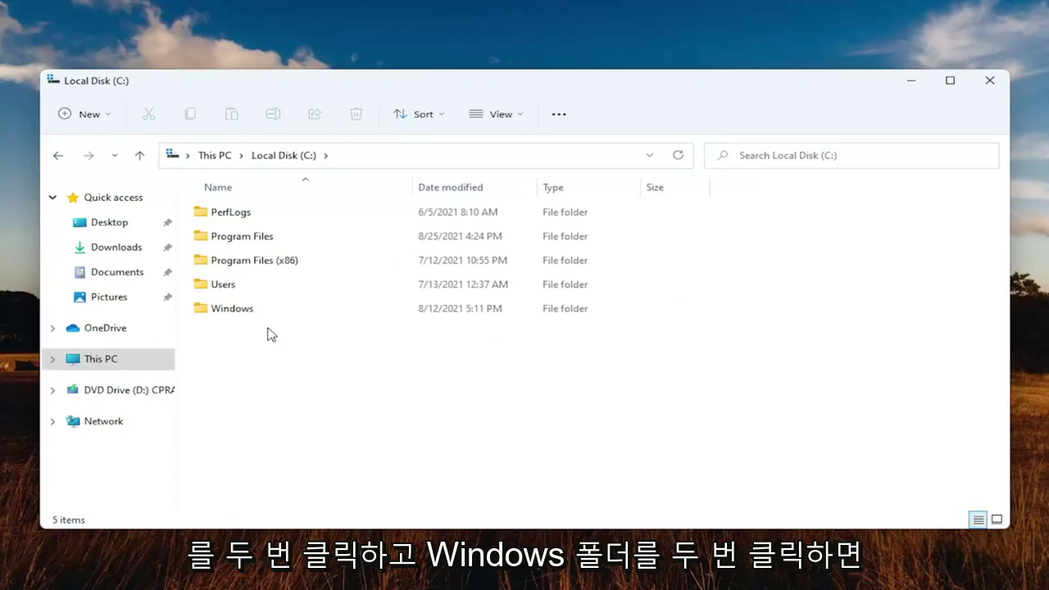
{"action": "double_click", "coordinate": [229, 310]}
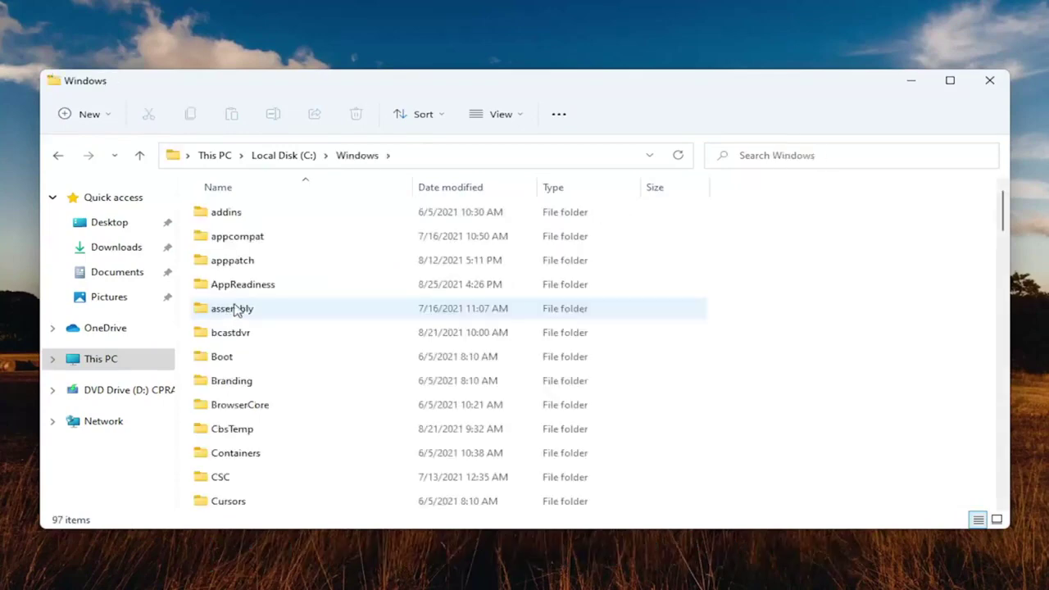
{"action": "scroll", "coordinate": [267, 332], "scroll_direction": "down", "scroll_amount": 15}
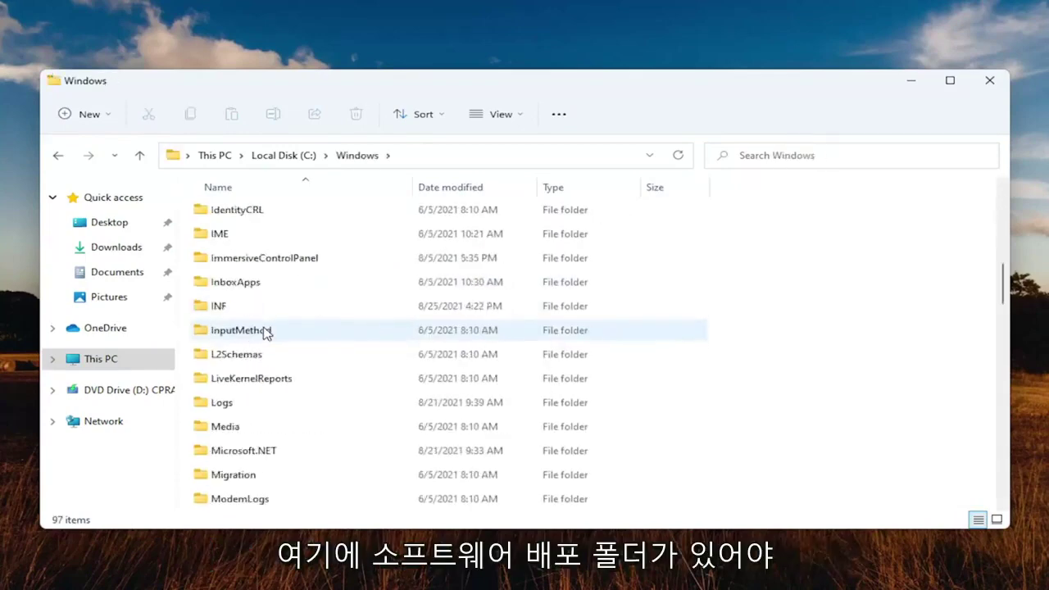
{"action": "scroll", "coordinate": [266, 332], "scroll_direction": "down", "scroll_amount": 2}
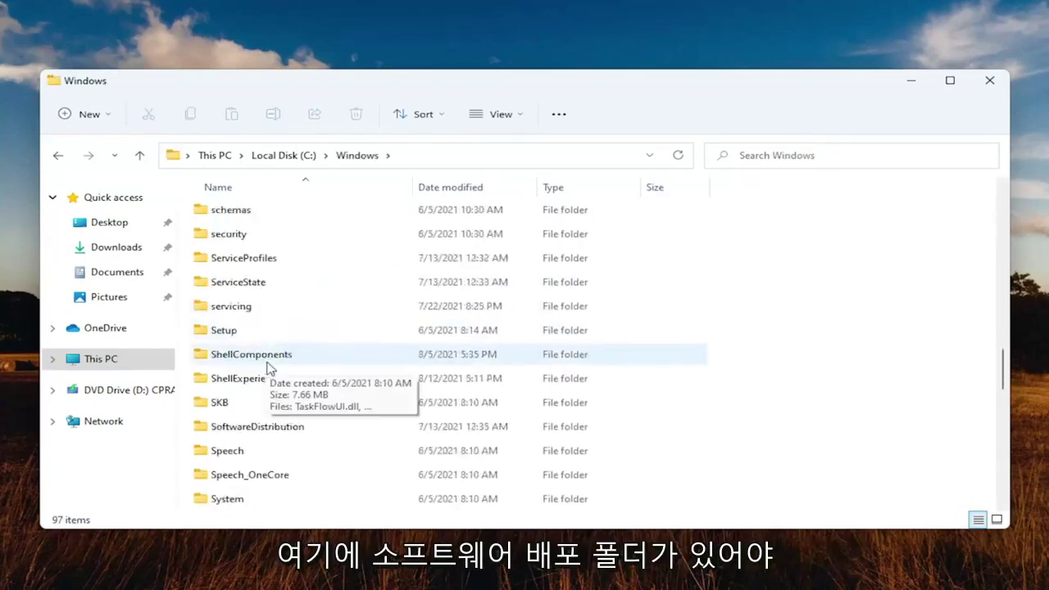
{"action": "double_click", "coordinate": [237, 428]}
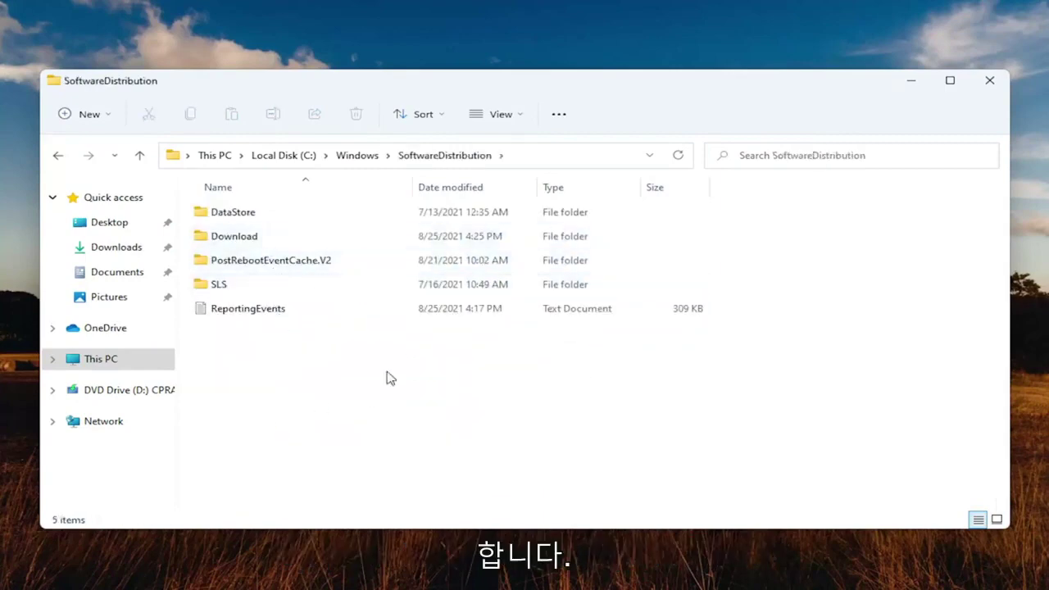
Delete all files and folders inside the SoftwareDistribution folder
{"action": "left_click_drag", "start_coordinate": [502, 419], "coordinate": [243, 186]}
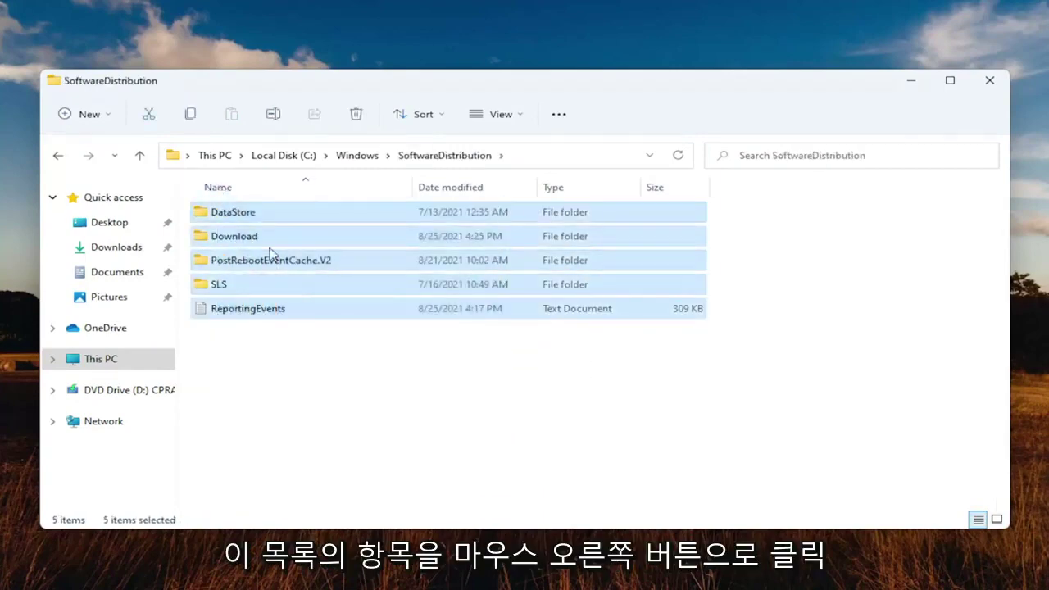
{"action": "right_click", "coordinate": [270, 253]}
{"action": "left_click_drag", "start_coordinate": [236, 361], "coordinate": [246, 201]}
{"action": "right_click", "coordinate": [254, 241]}
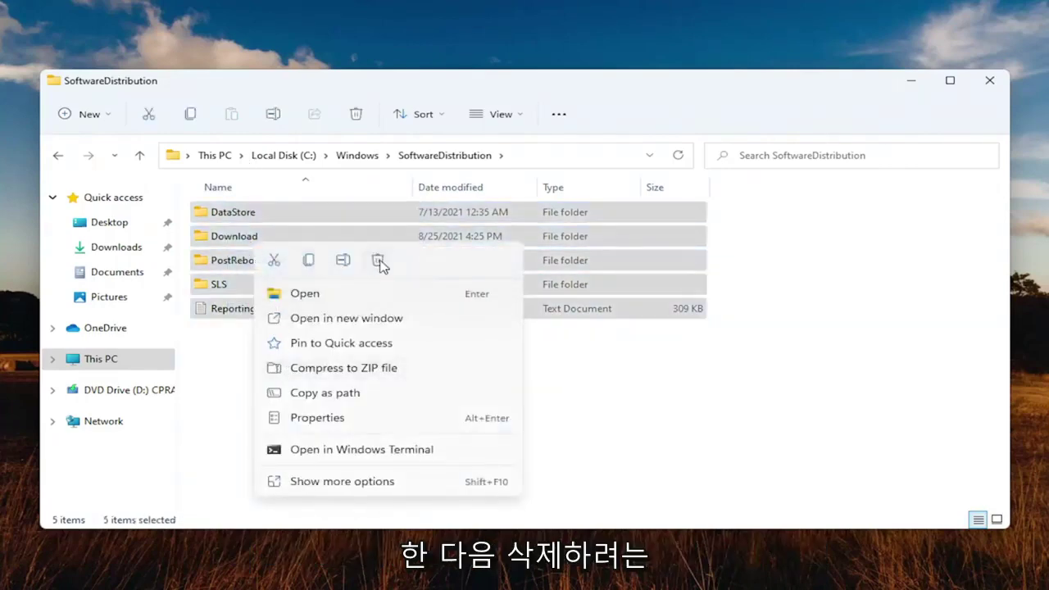
{"action": "key", "text": "Escape"}
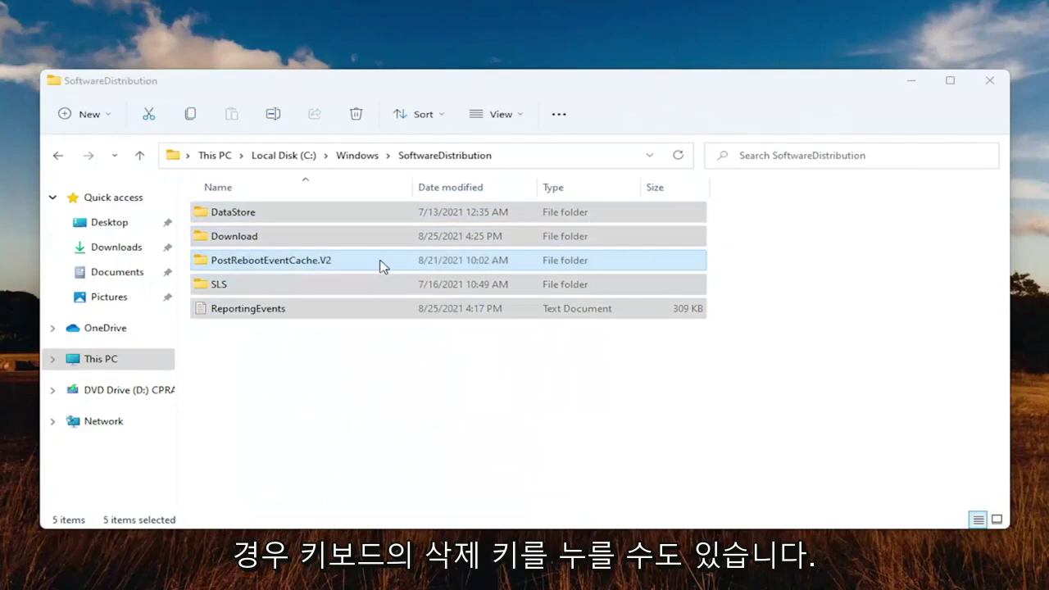
{"action": "key", "text": "Delete"}
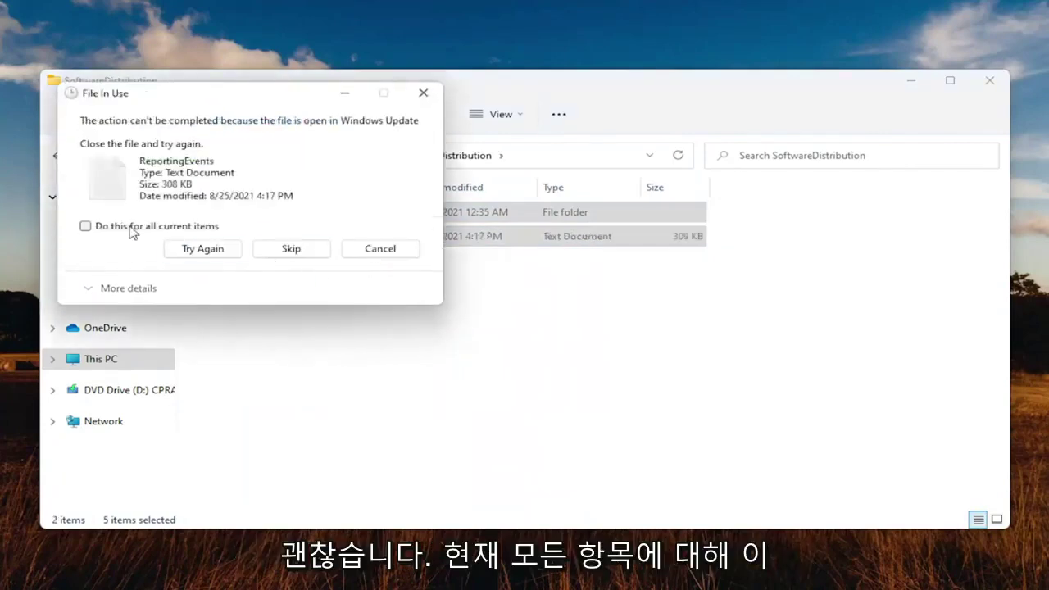
Skip the in-use files for all current items, dismiss the folder-in-use prompt for DataStore, and minimize the folder window
{"action": "left_click", "coordinate": [111, 230]}
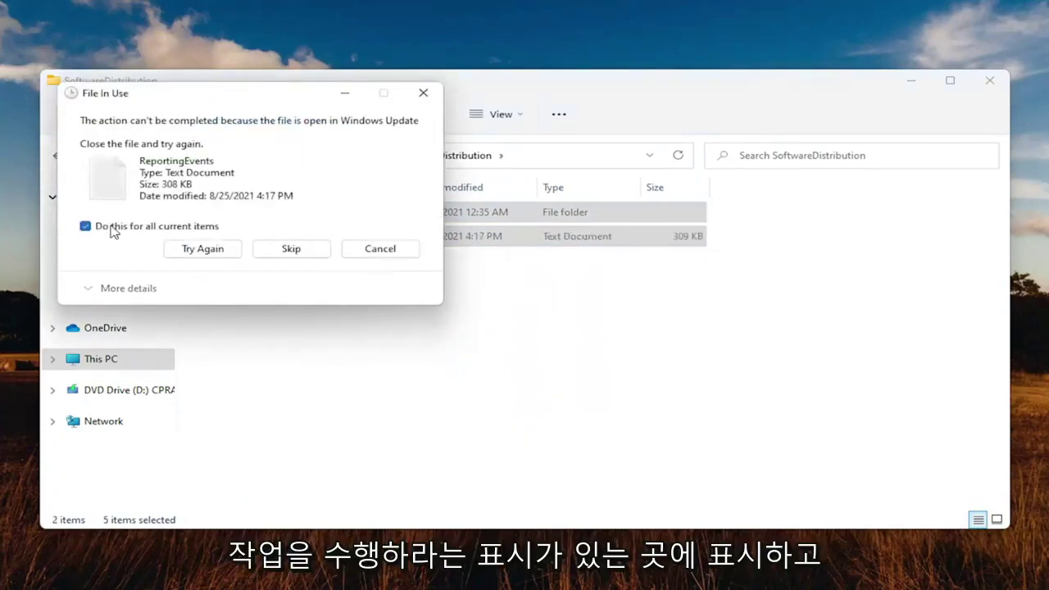
{"action": "left_click", "coordinate": [289, 249]}
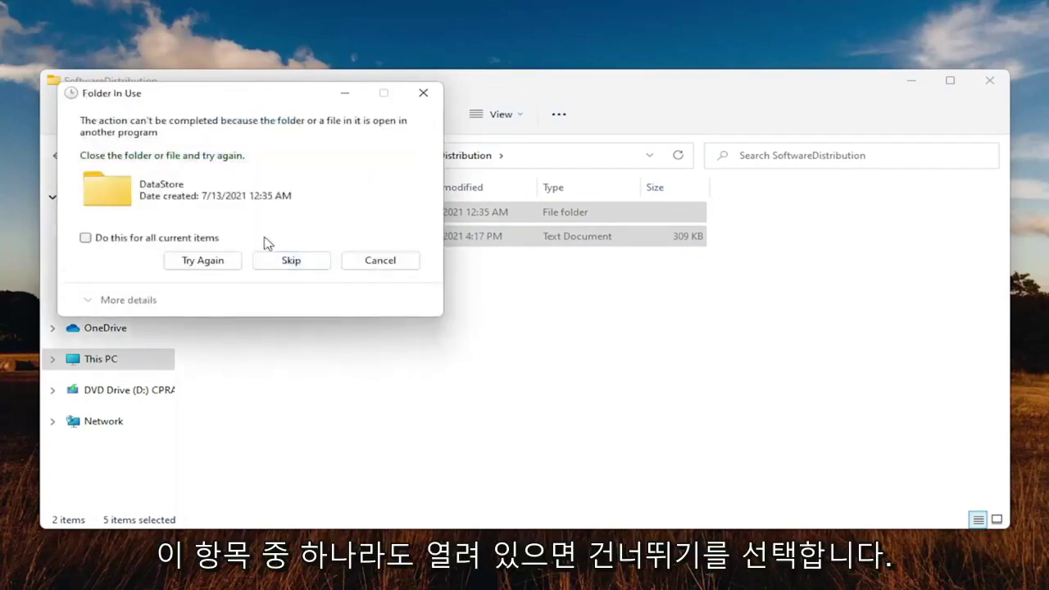
{"action": "left_click", "coordinate": [421, 93]}
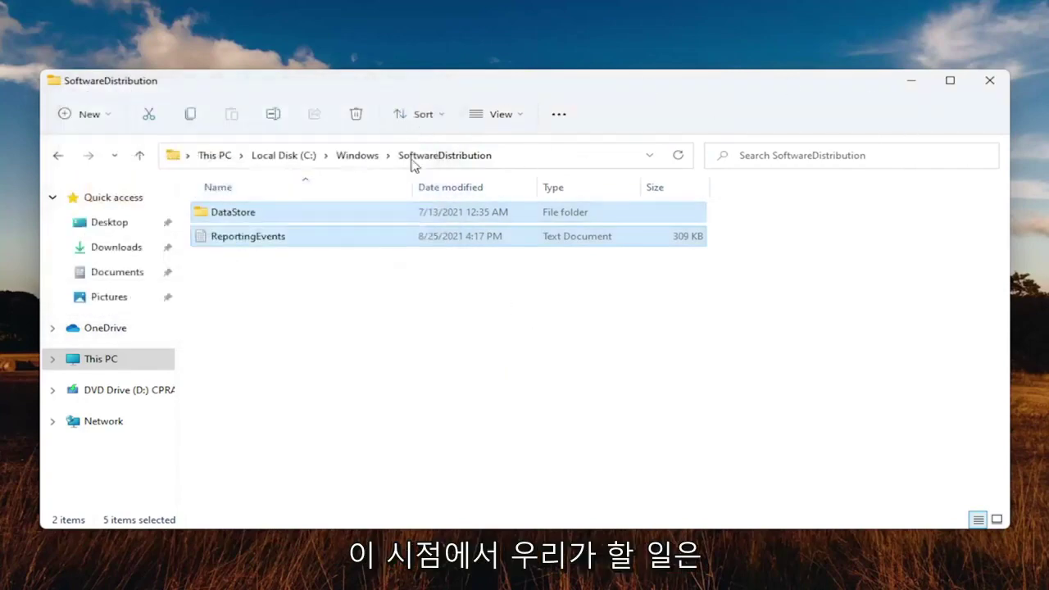
{"action": "left_click", "coordinate": [910, 80]}
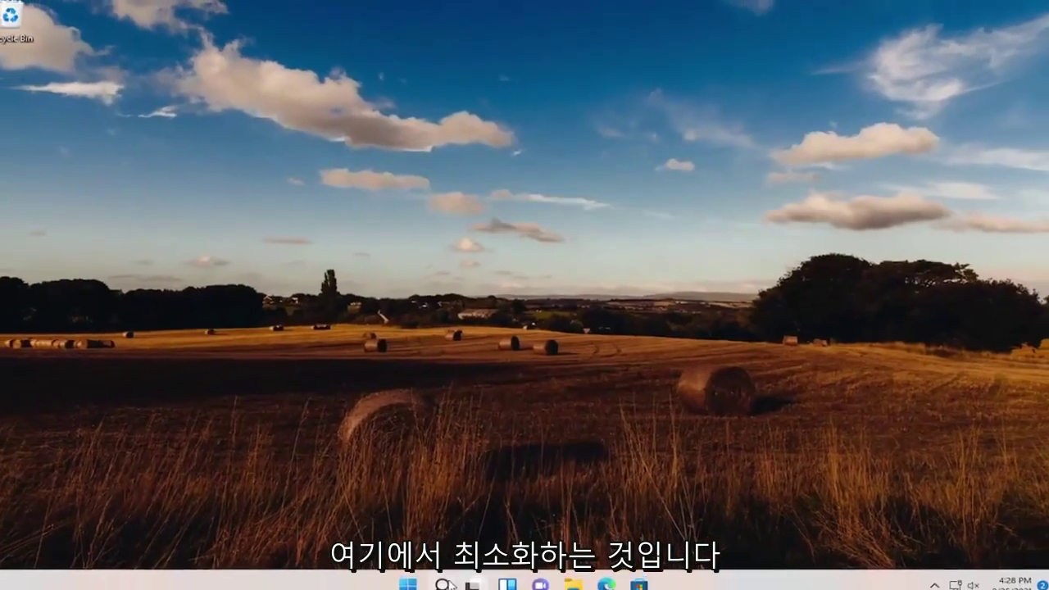
Open the Services app and stop the Background Intelligent Transfer Service, confirming its properties
{"action": "left_click", "coordinate": [446, 576]}
{"action": "type", "text": "servi"}
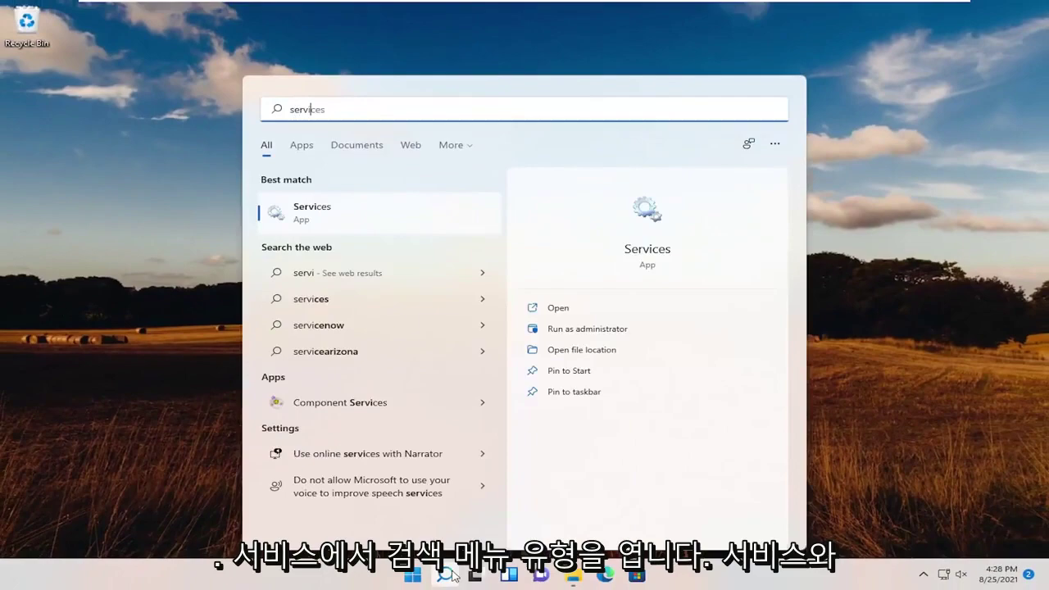
{"action": "left_click", "coordinate": [321, 218]}
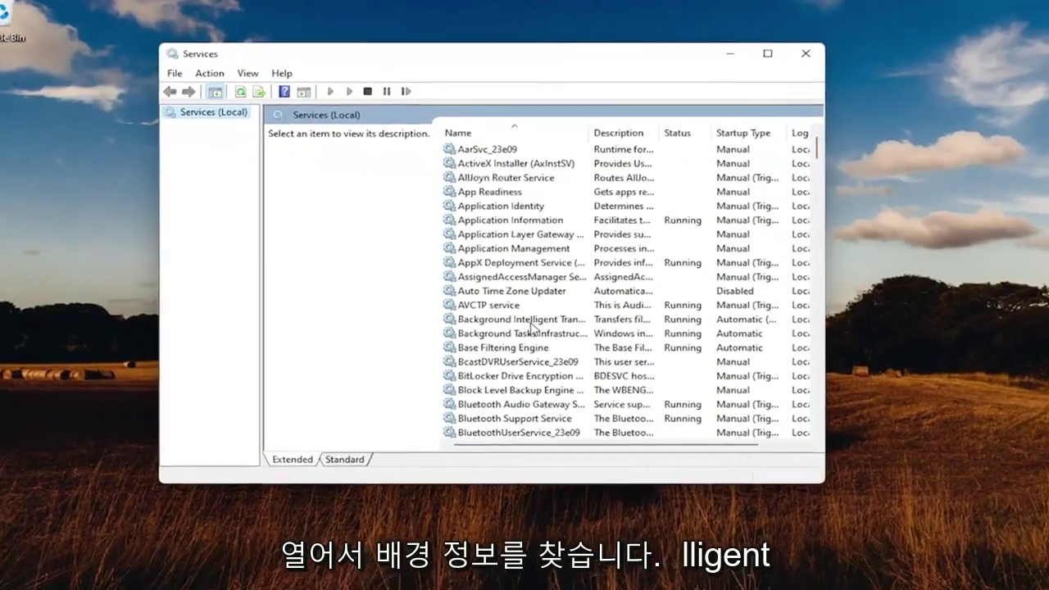
{"action": "double_click", "coordinate": [531, 326]}
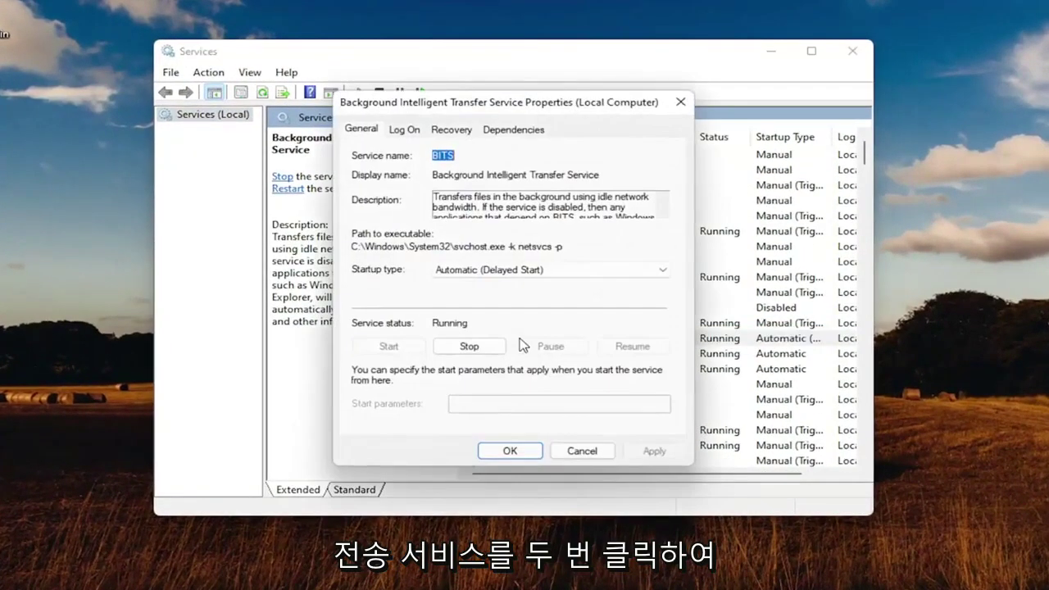
{"action": "left_click", "coordinate": [468, 347]}
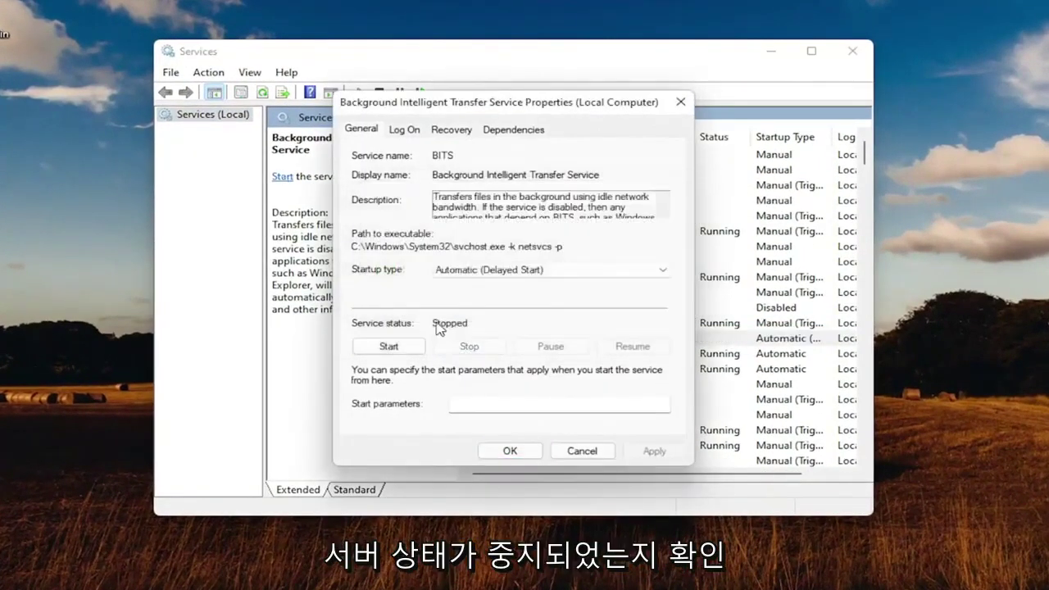
{"action": "left_click", "coordinate": [498, 450]}
Stop the Windows Update service, confirm its properties, and minimize the Services window
{"action": "left_click_drag", "start_coordinate": [864, 154], "coordinate": [826, 448]}
{"action": "double_click", "coordinate": [515, 325]}
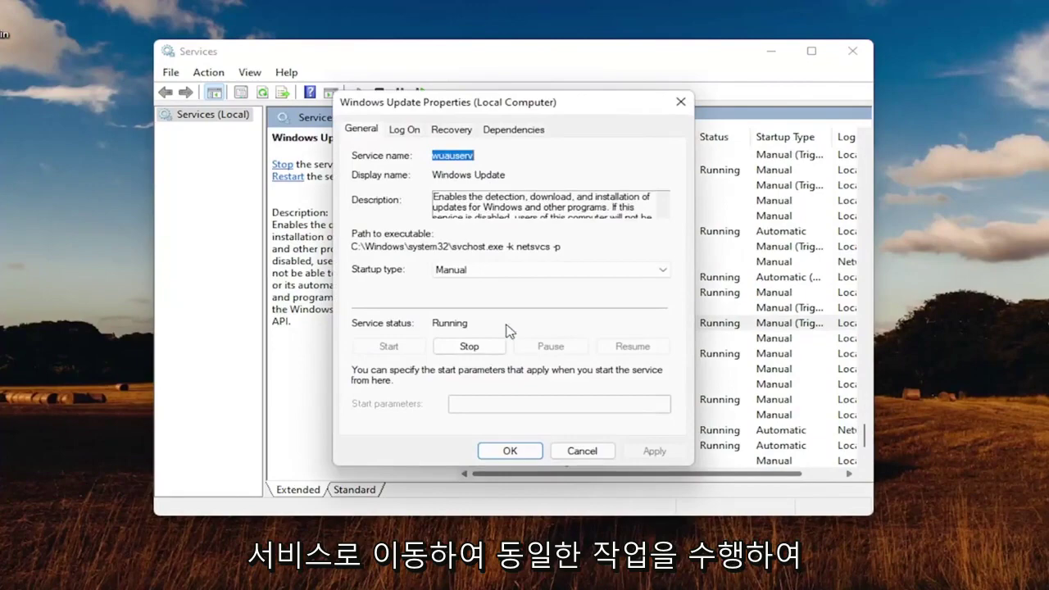
{"action": "left_click", "coordinate": [466, 349]}
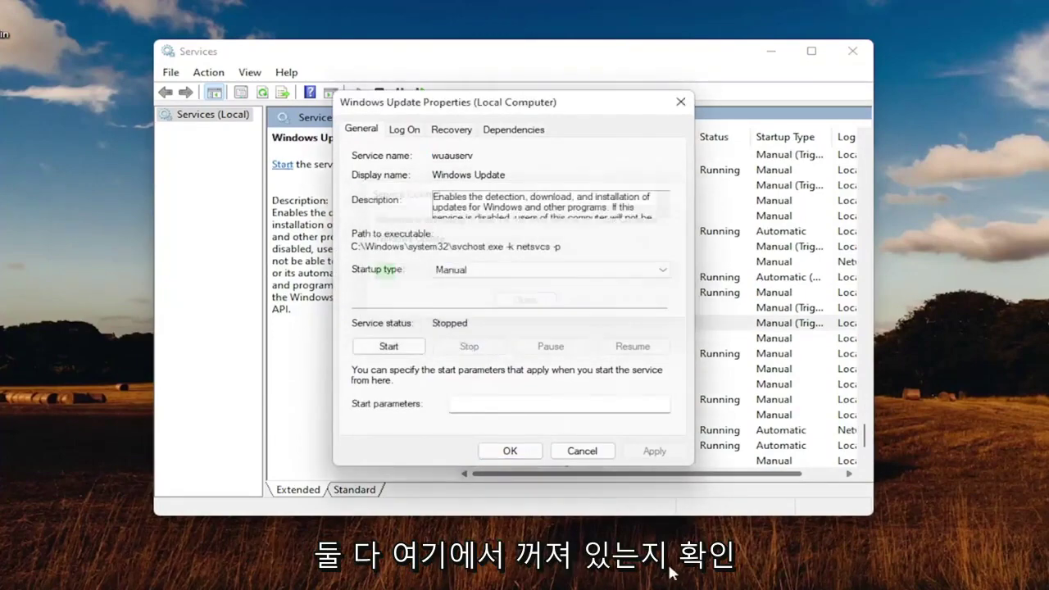
{"action": "left_click", "coordinate": [513, 451]}
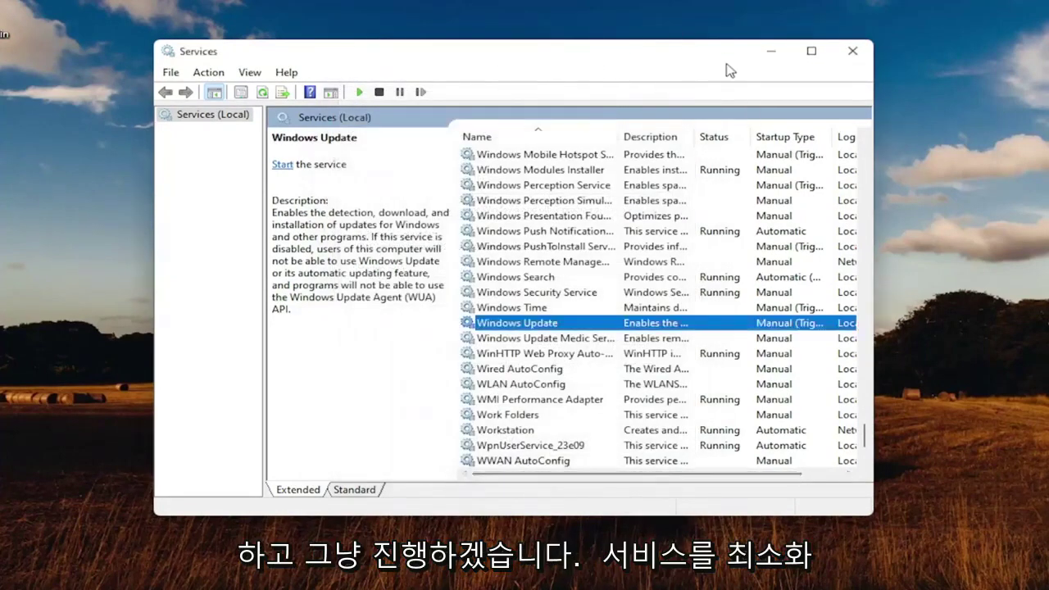
{"action": "left_click", "coordinate": [769, 53]}
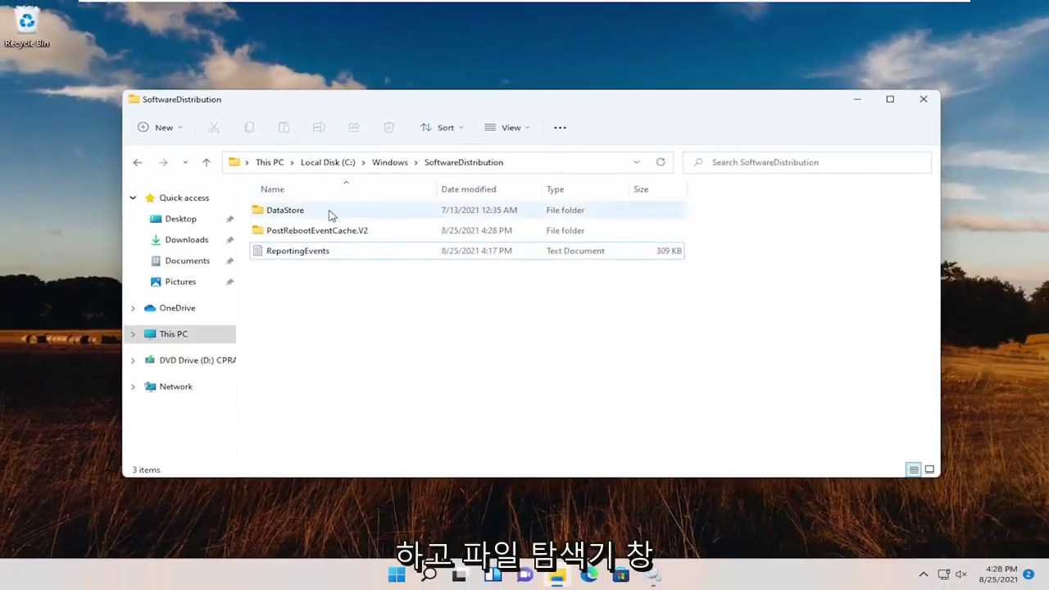
Delete the remaining DataStore, PostRebootEventCache.V2 and ReportingEvents items from the SoftwareDistribution folder and close File Explorer
{"action": "left_click_drag", "start_coordinate": [235, 197], "coordinate": [577, 310]}
{"action": "right_click", "coordinate": [348, 240]}
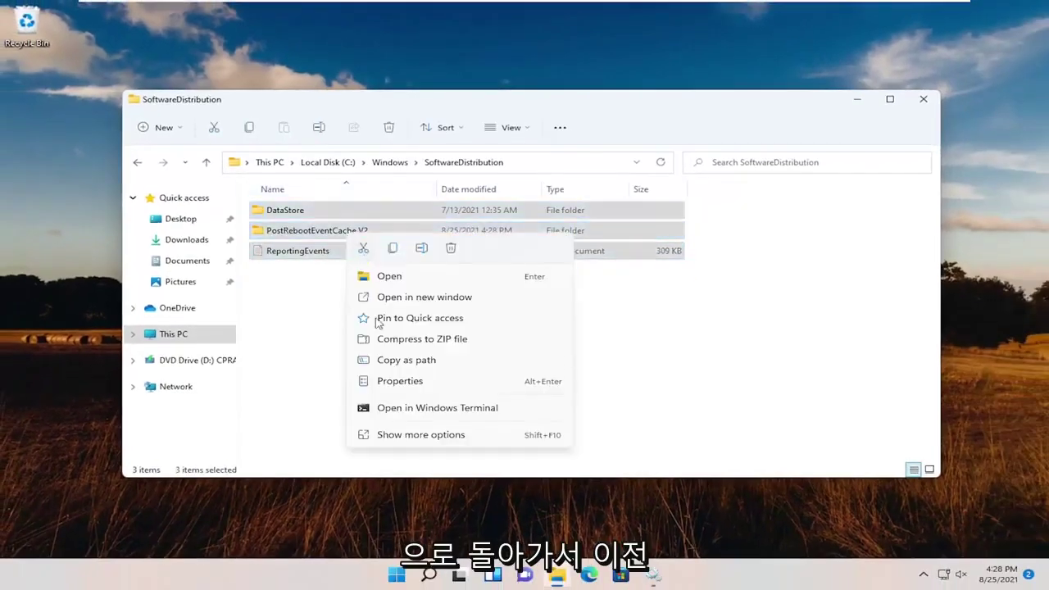
{"action": "left_click", "coordinate": [450, 249]}
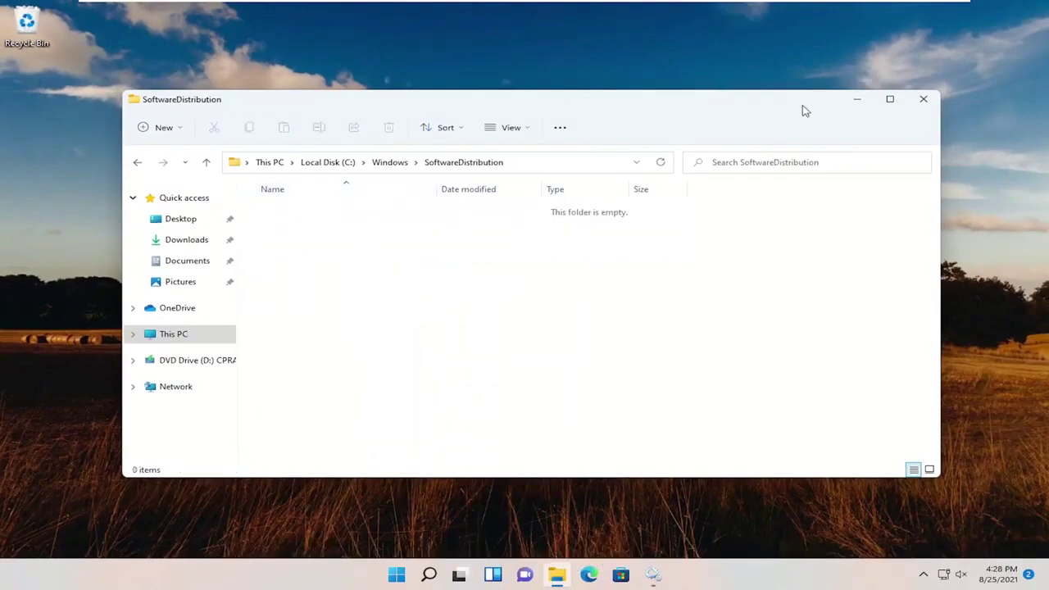
{"action": "left_click", "coordinate": [924, 98]}
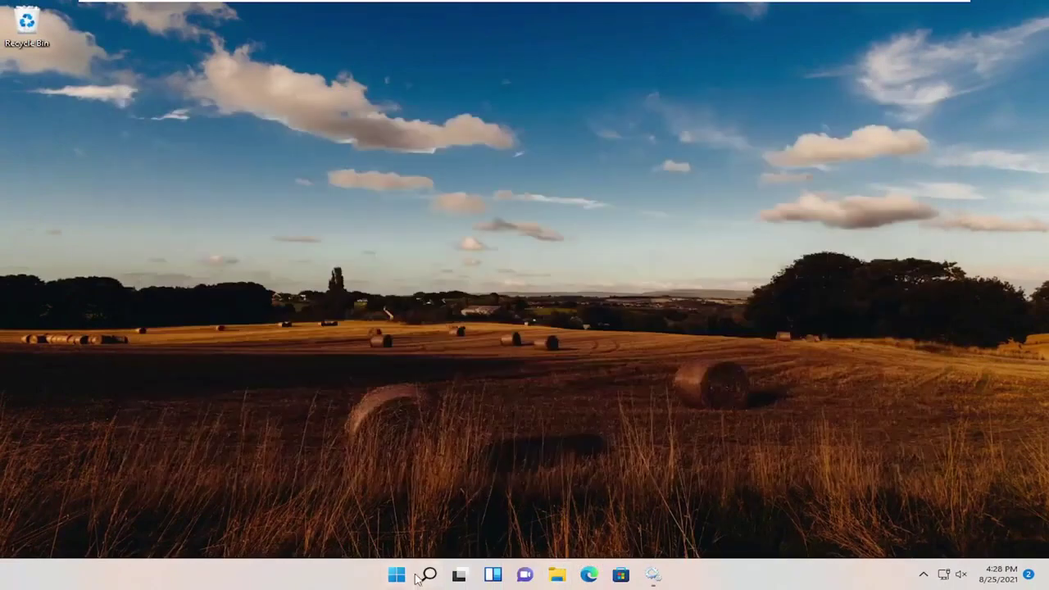
Restore the minimized Services window and start the Windows Update service from its properties
{"action": "left_click", "coordinate": [653, 576]}
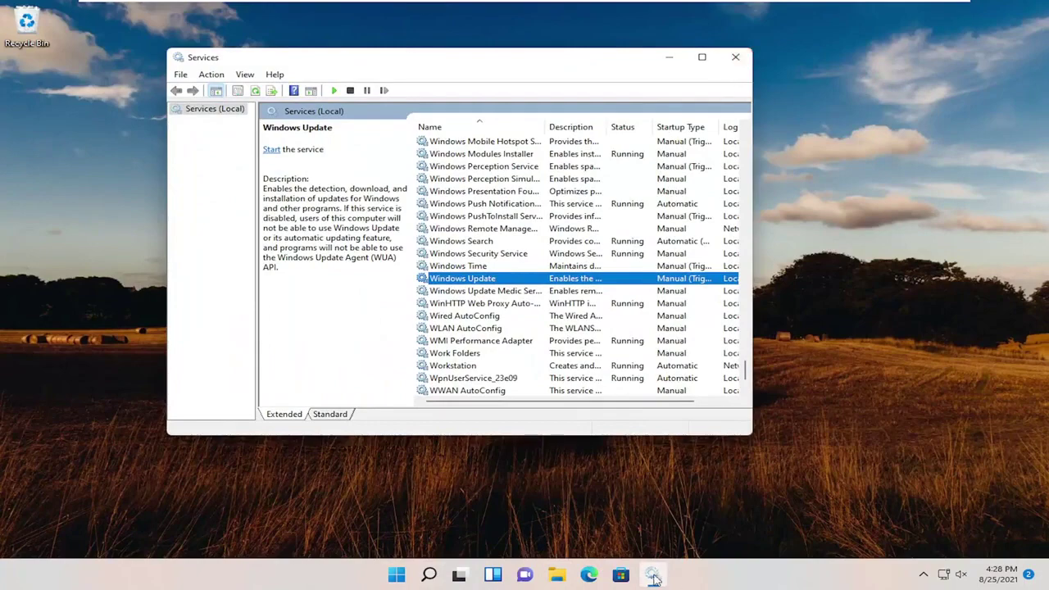
{"action": "left_click", "coordinate": [653, 576]}
{"action": "left_click", "coordinate": [653, 576]}
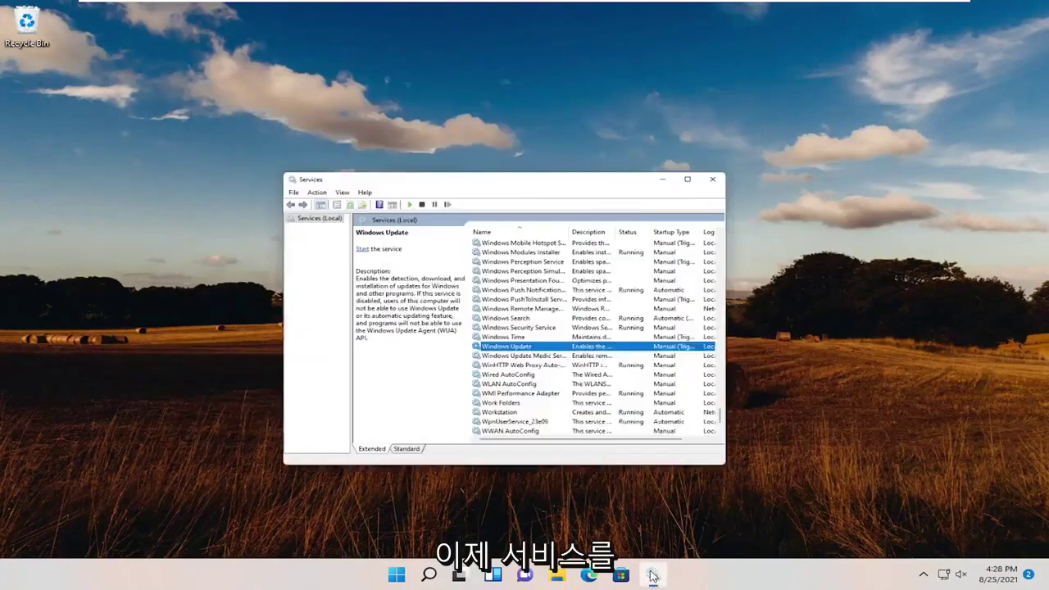
{"action": "double_click", "coordinate": [448, 279]}
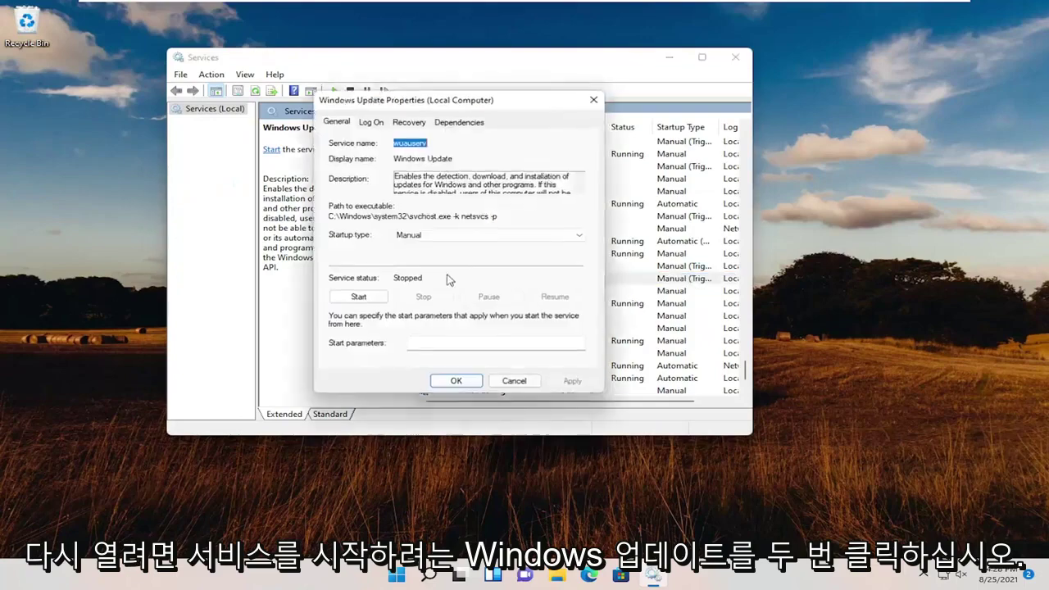
{"action": "left_click", "coordinate": [381, 297]}
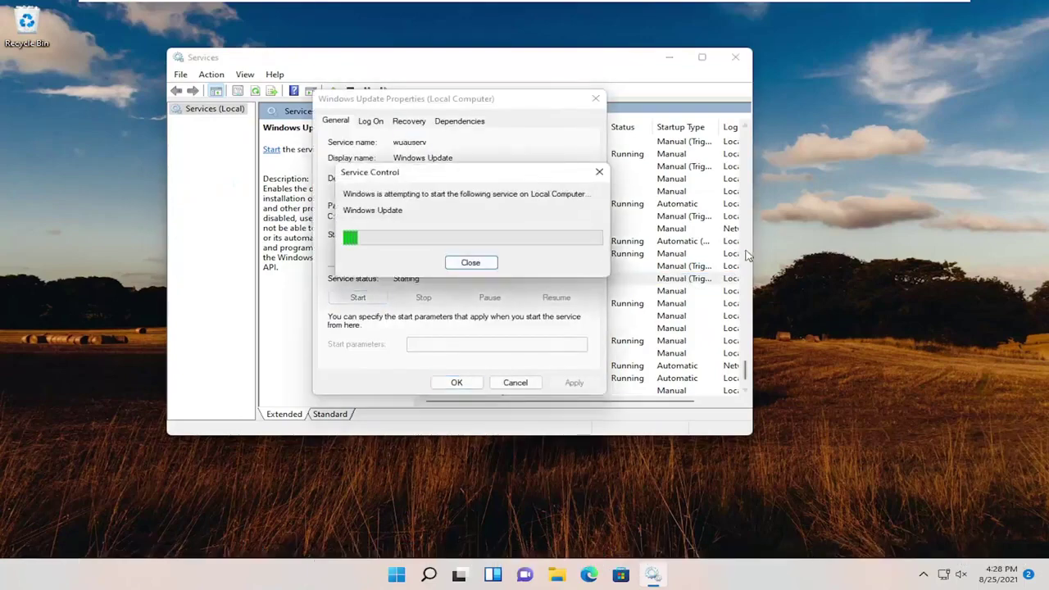
Start the Background Intelligent Transfer Service from its properties and confirm the dialog
{"action": "left_click_drag", "start_coordinate": [745, 365], "coordinate": [744, 135]}
{"action": "double_click", "coordinate": [465, 293]}
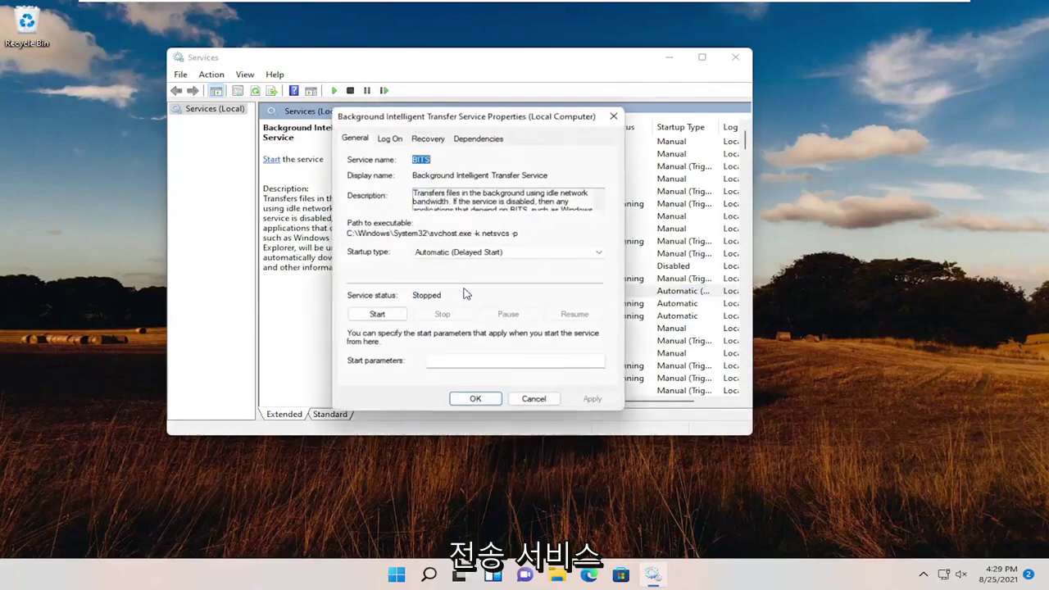
{"action": "left_click", "coordinate": [389, 317]}
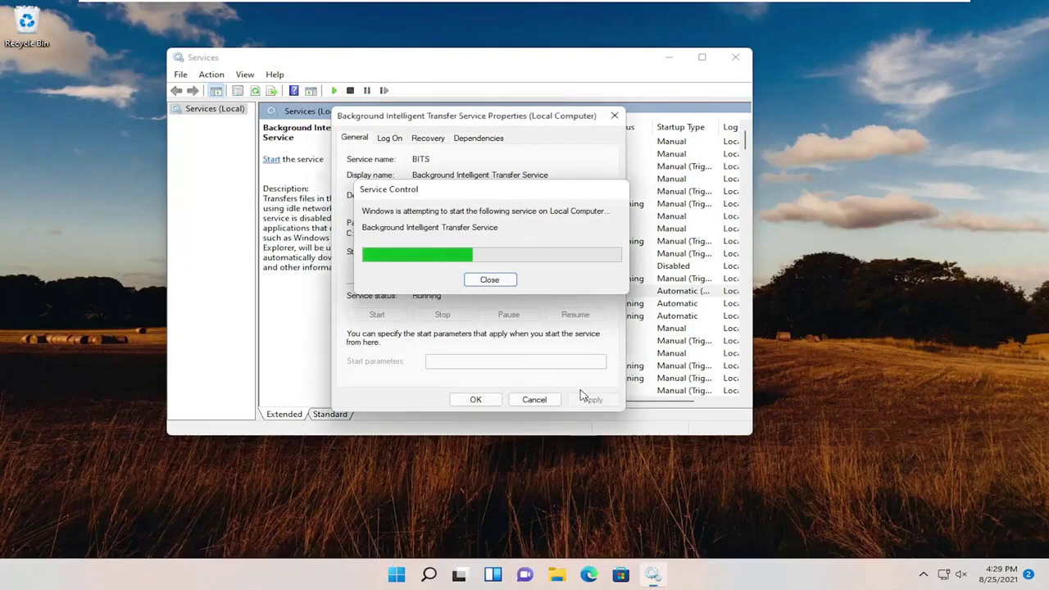
{"action": "left_click", "coordinate": [475, 400]}
Confirm the Windows Update properties that are still open and close the Services window
{"action": "left_click", "coordinate": [735, 56]}
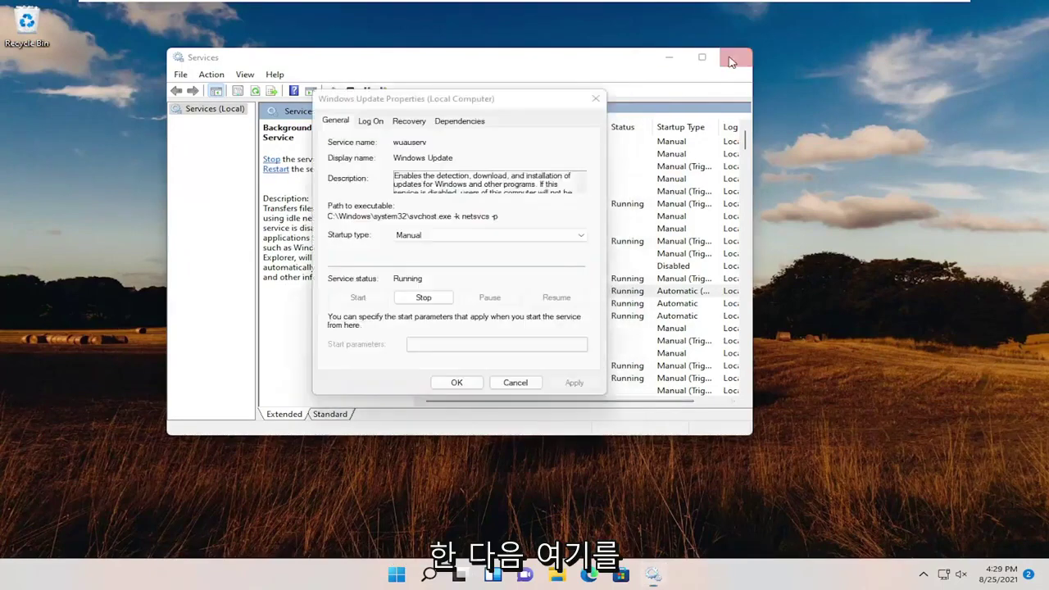
{"action": "left_click", "coordinate": [620, 313]}
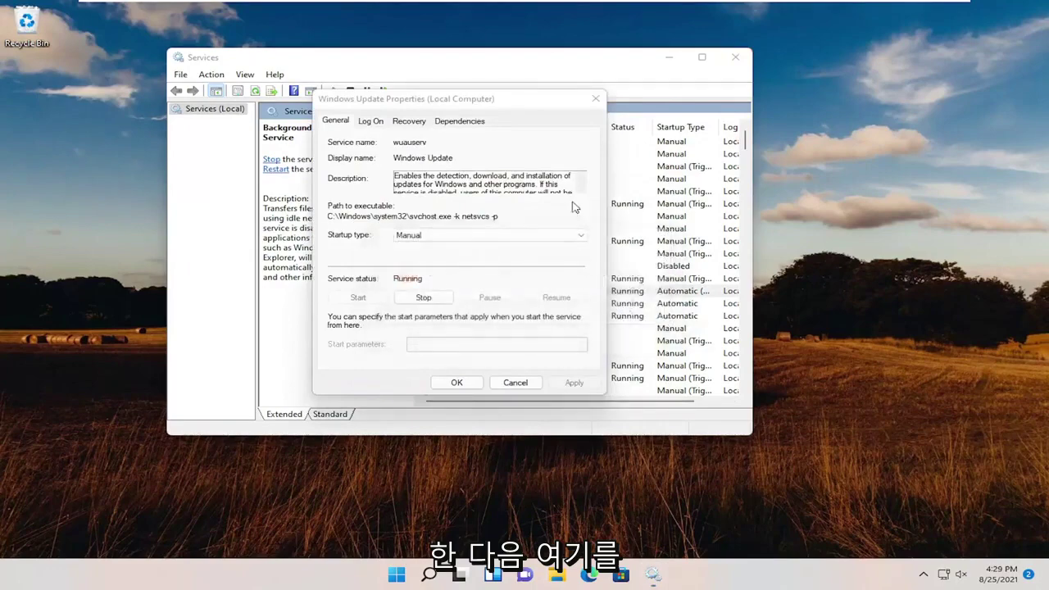
{"action": "left_click", "coordinate": [461, 382]}
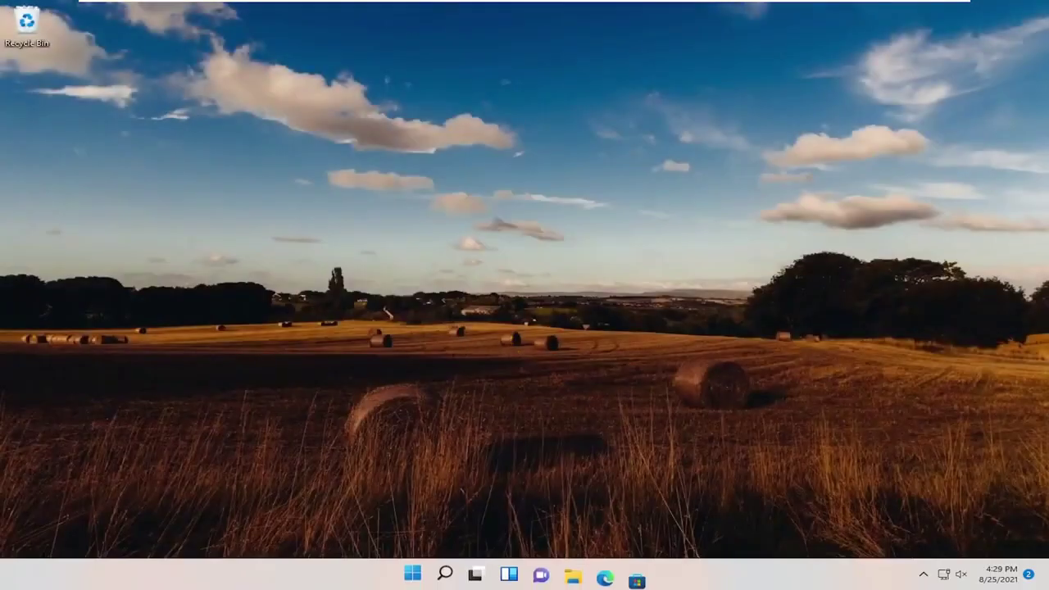
Find the Windows Update settings by searching for "upda", check for updates, and close Settings
{"action": "left_click", "coordinate": [444, 575]}
{"action": "type", "text": "upda"}
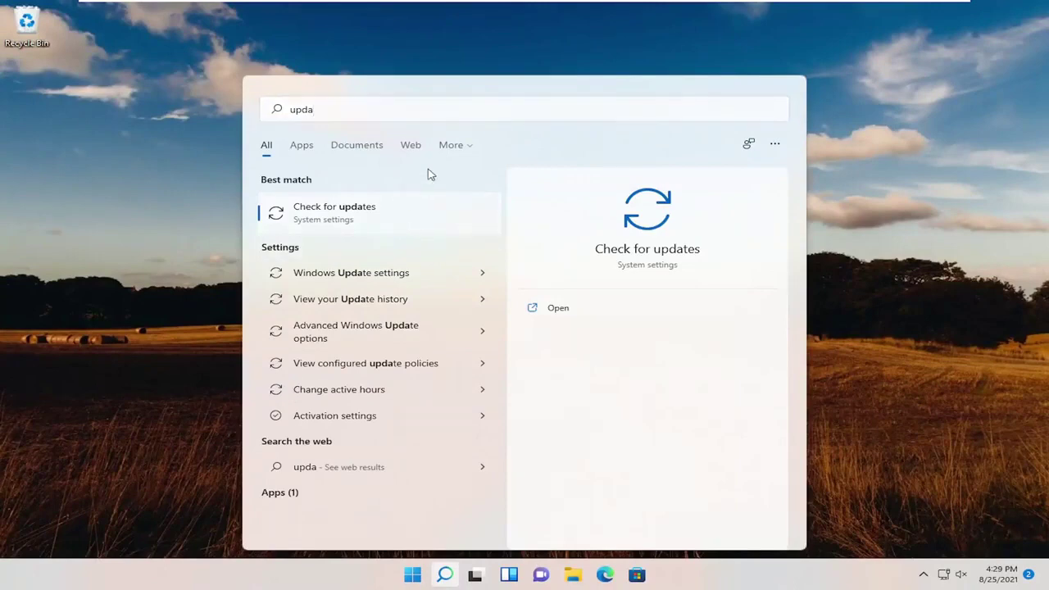
{"action": "key", "text": "Return"}
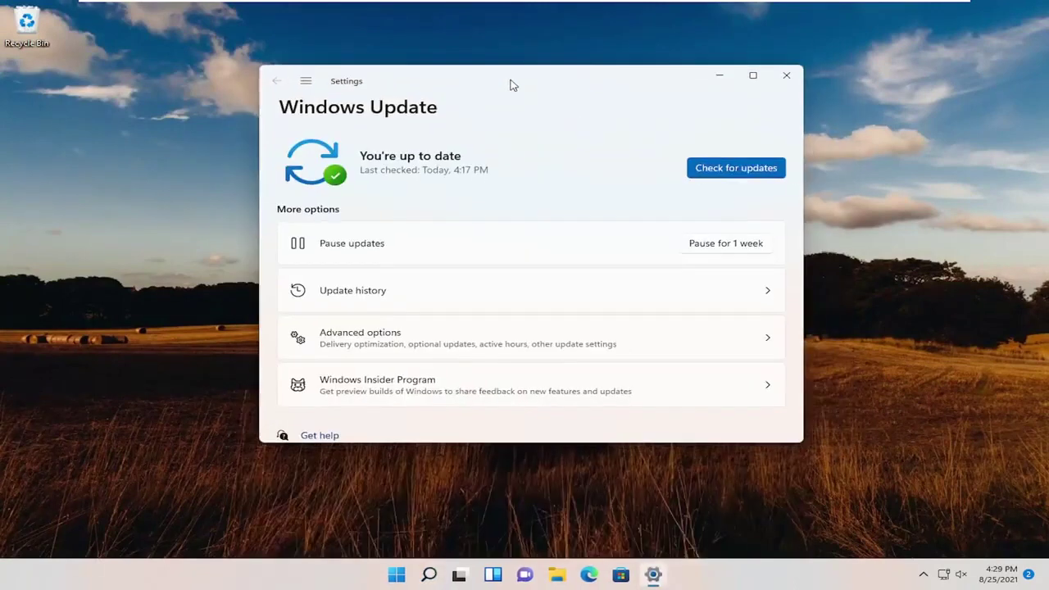
{"action": "left_click", "coordinate": [717, 169]}
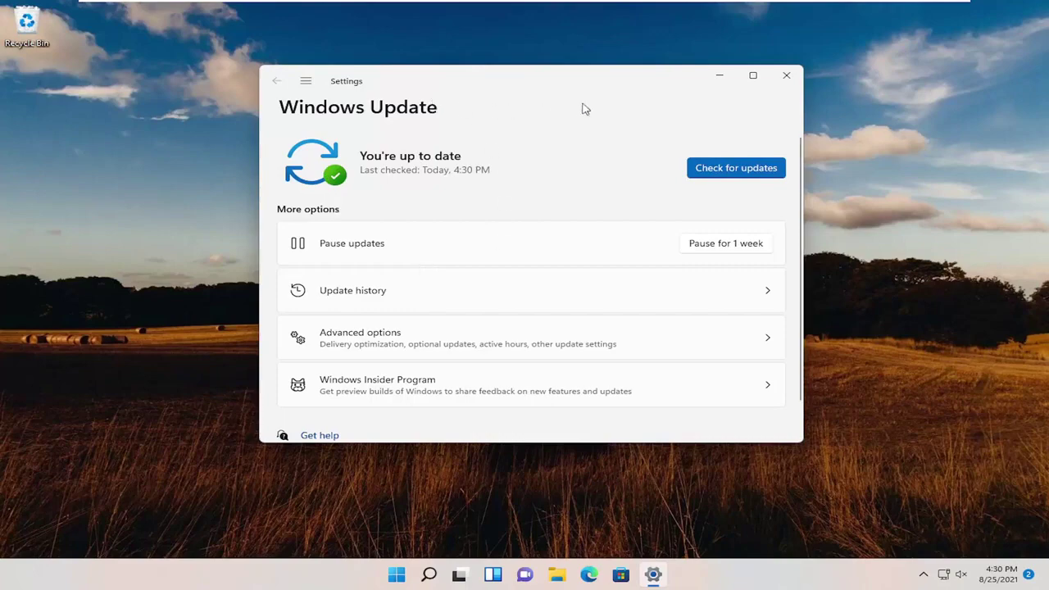
{"action": "left_click", "coordinate": [786, 75]}
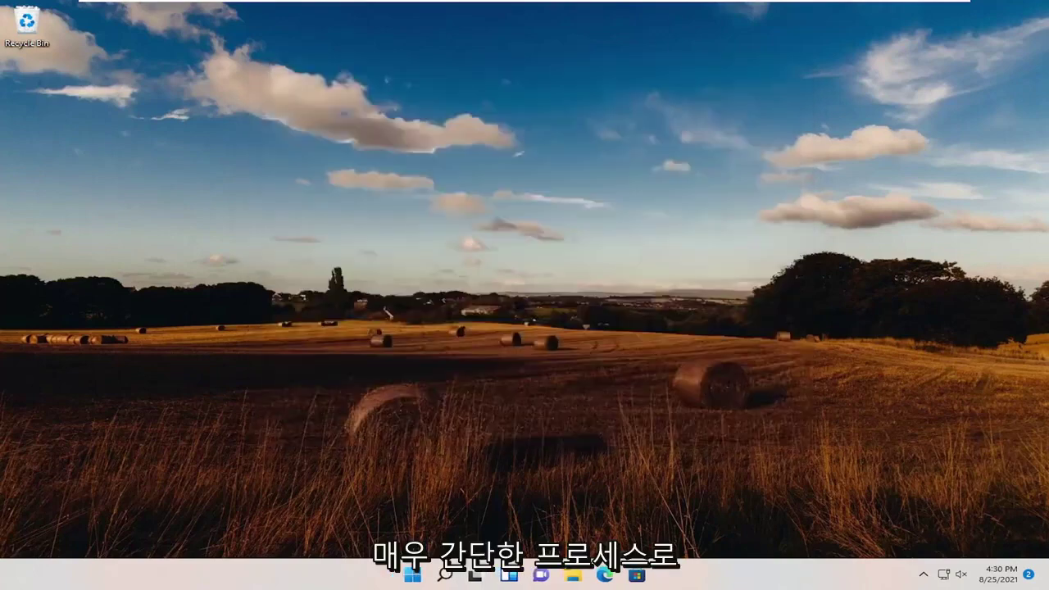